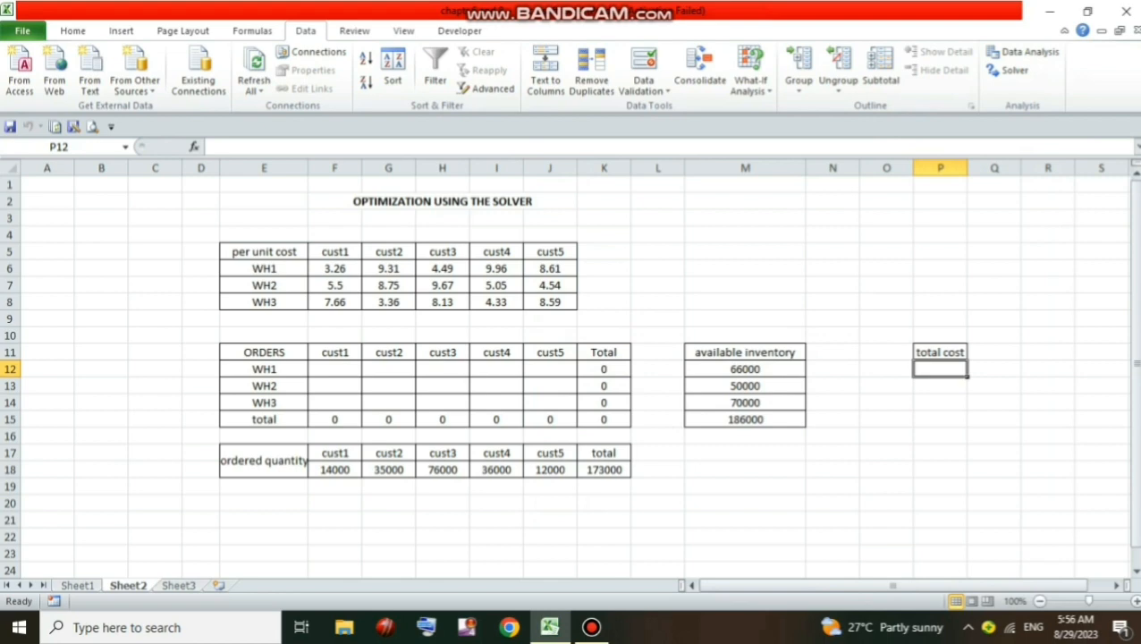
Examine the available inventory of each warehouse and the ordered quantity of each customer.
{"action": "left_click", "coordinate": [745, 386]}
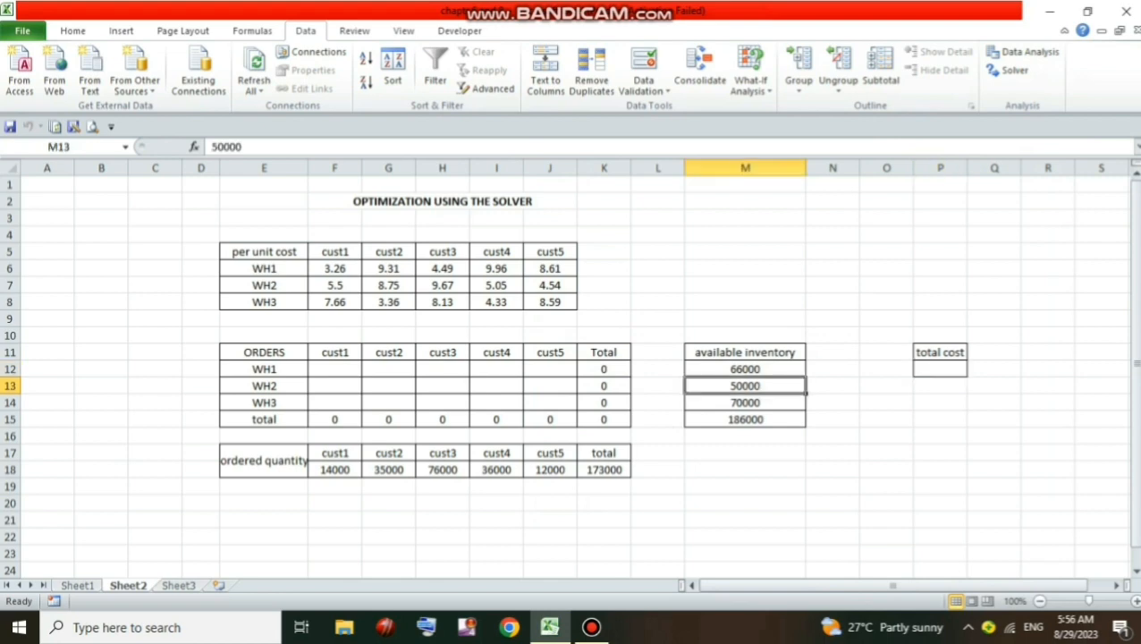
{"action": "left_click", "coordinate": [744, 420]}
{"action": "left_click", "coordinate": [745, 403]}
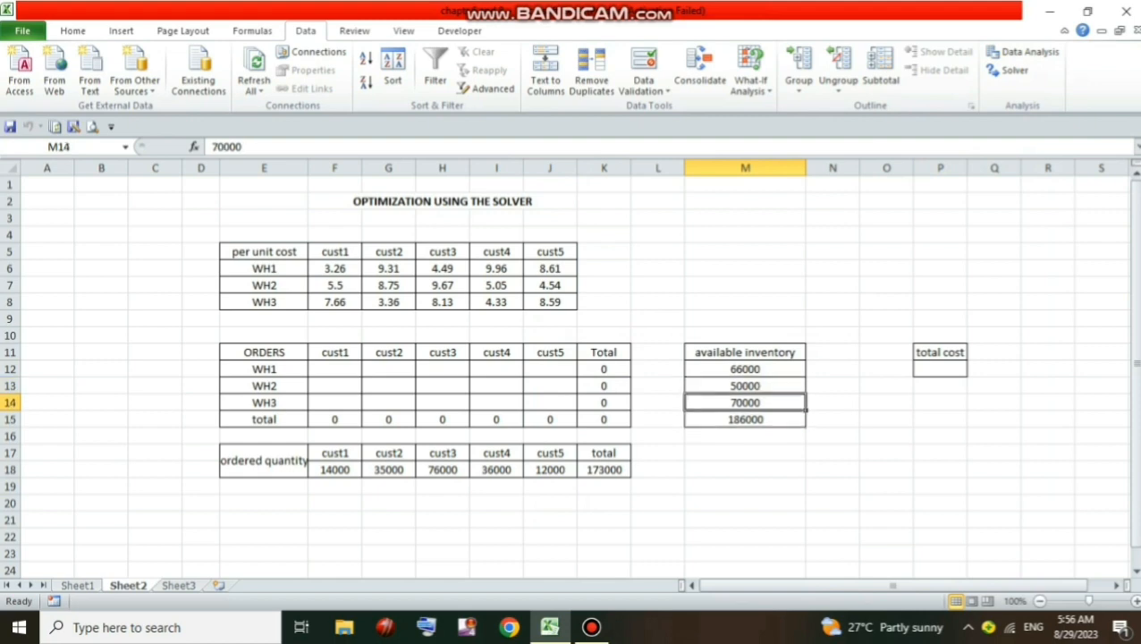
{"action": "left_click", "coordinate": [745, 420]}
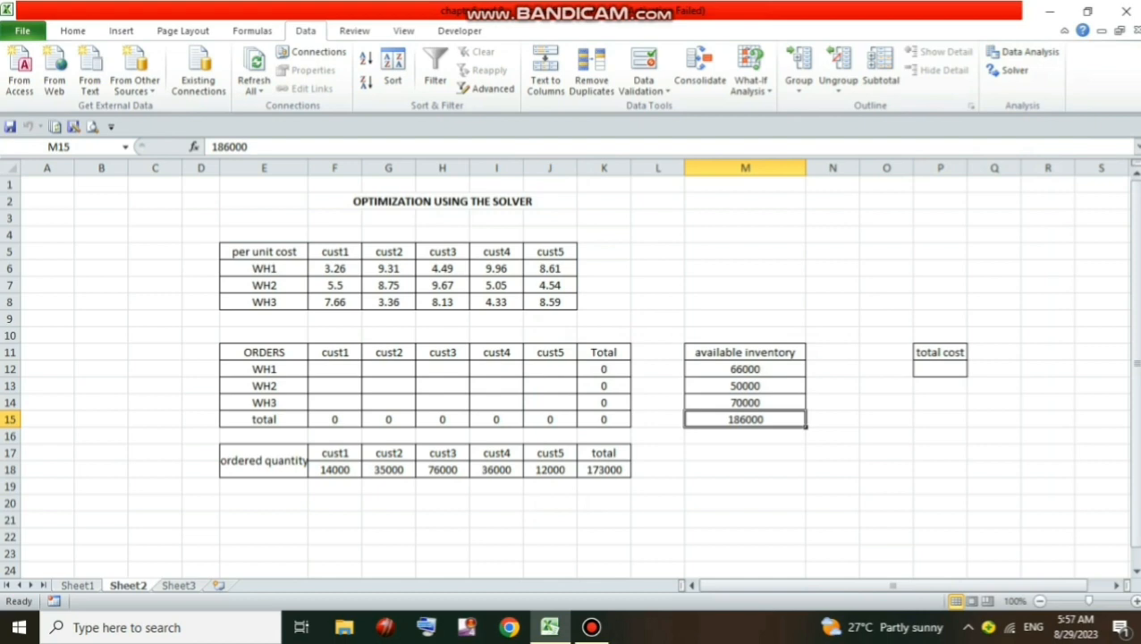
{"action": "left_click", "coordinate": [335, 469]}
{"action": "left_click", "coordinate": [389, 469]}
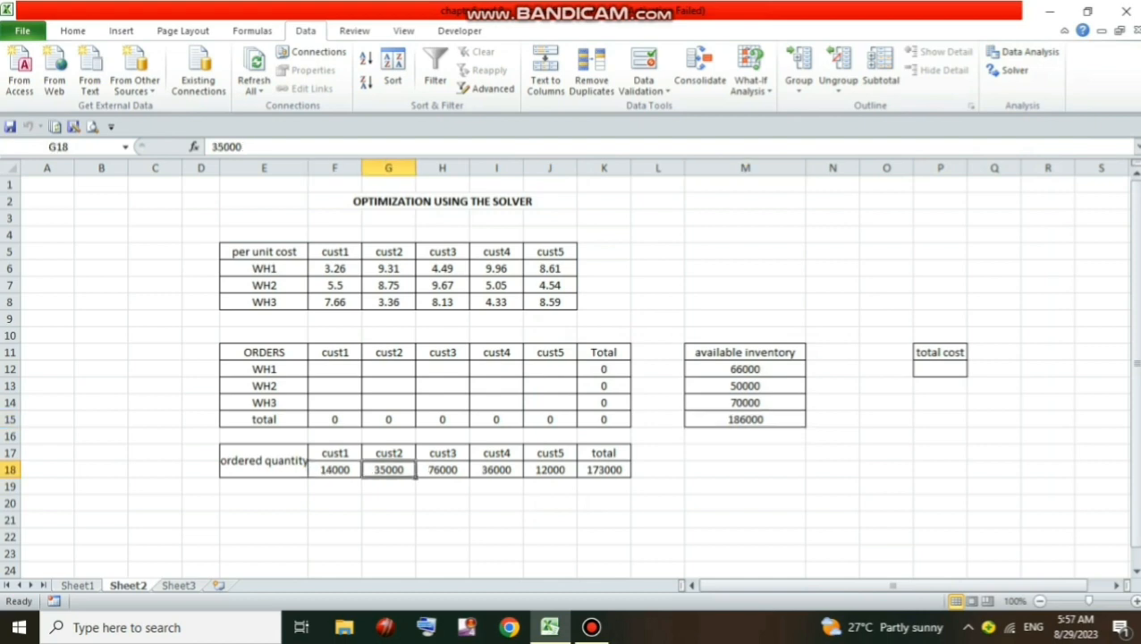
{"action": "left_click", "coordinate": [442, 470]}
{"action": "left_click", "coordinate": [496, 470]}
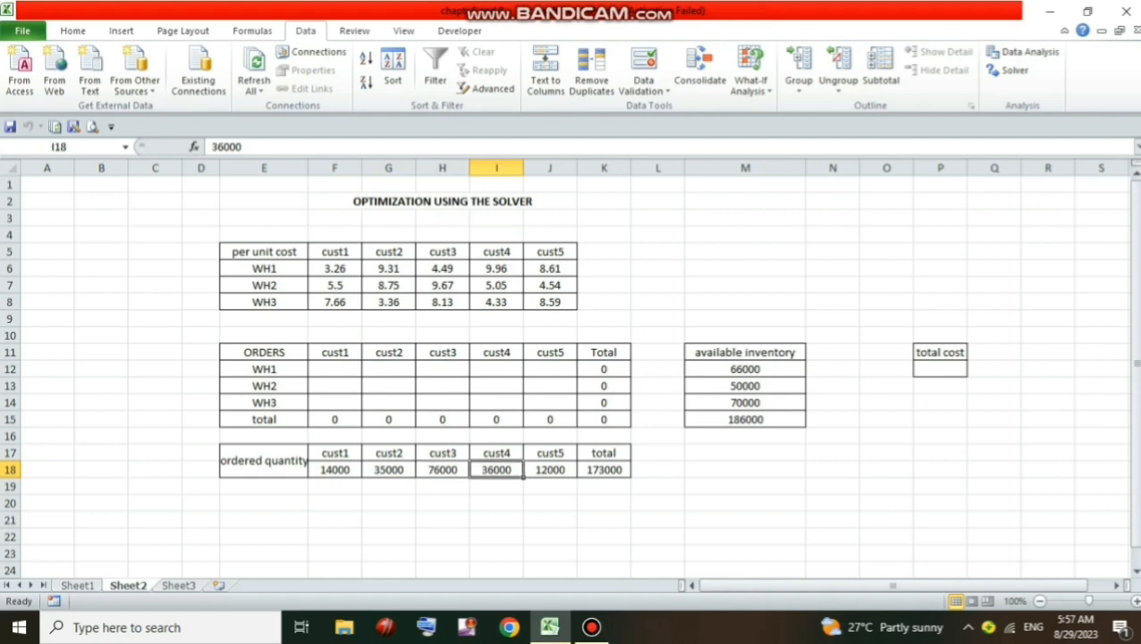
{"action": "left_click", "coordinate": [550, 469]}
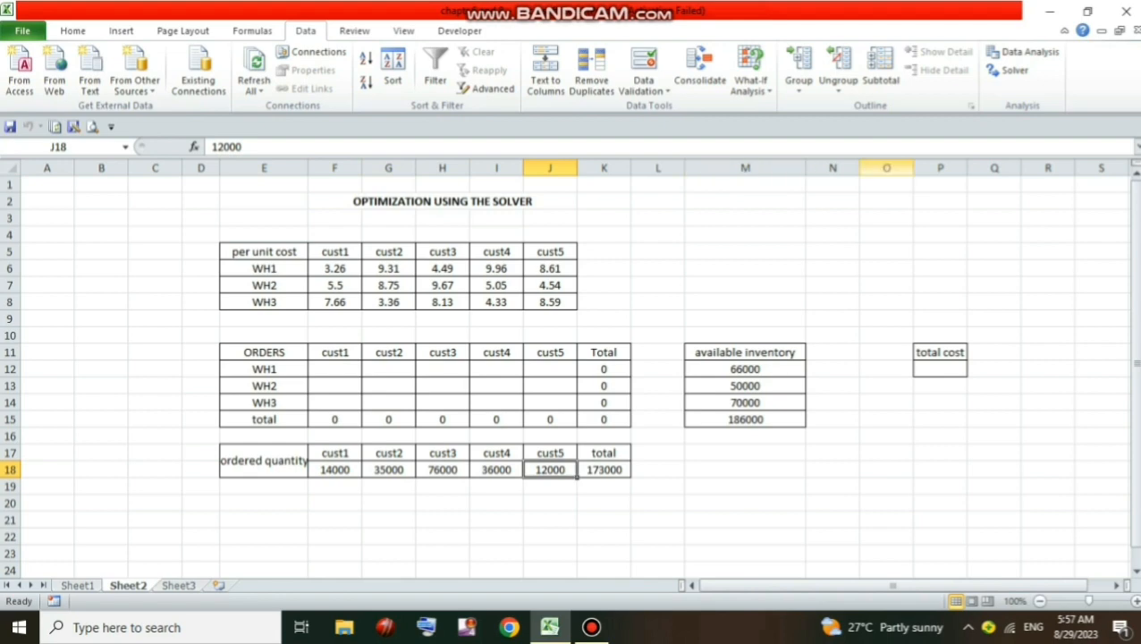
{"action": "left_click", "coordinate": [1009, 70]}
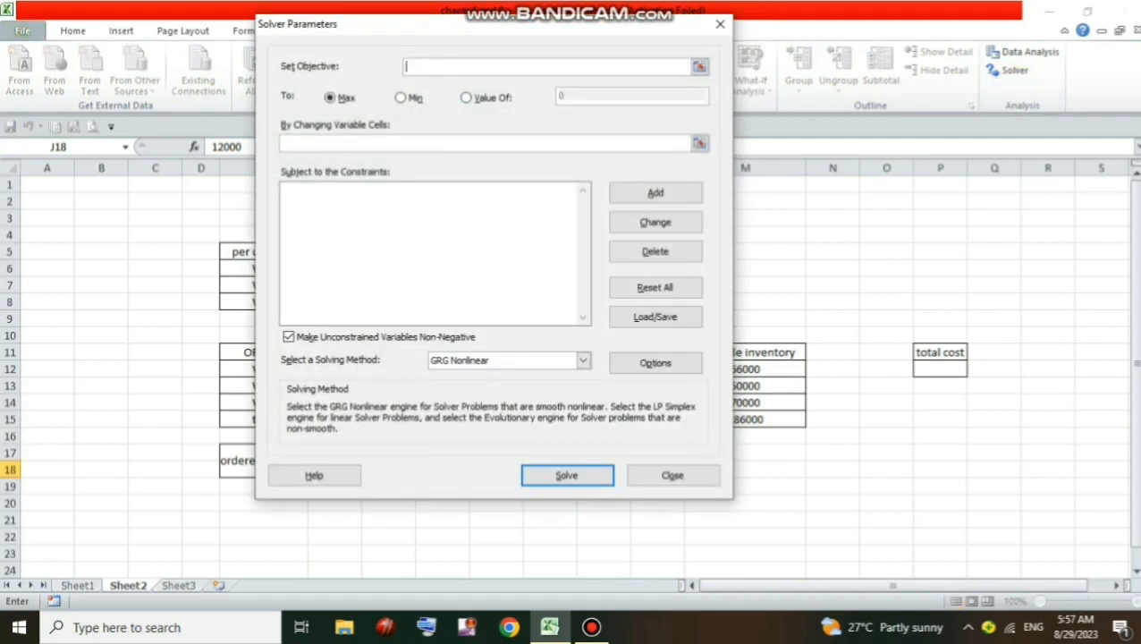
{"action": "left_click", "coordinate": [940, 369]}
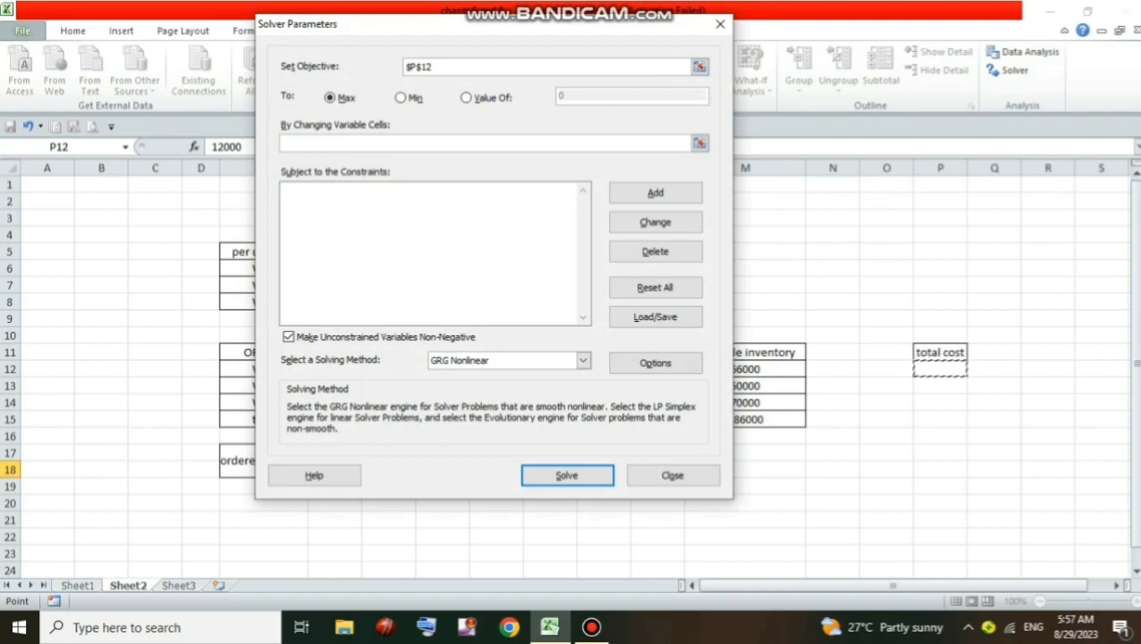
{"action": "left_click", "coordinate": [720, 25]}
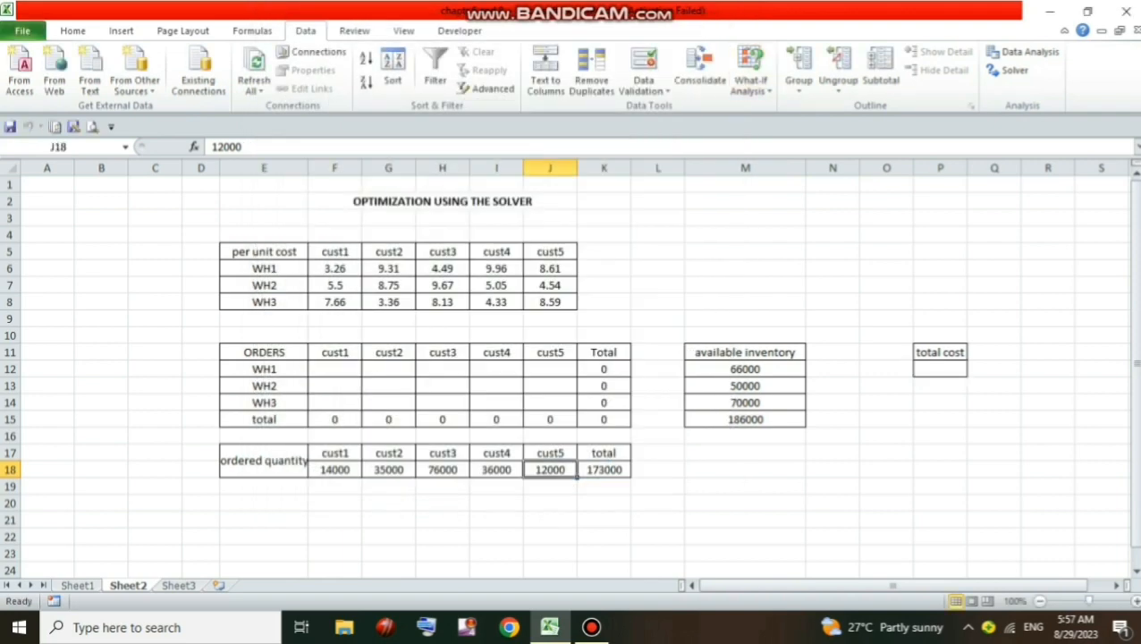
Enter the total cost formula =SUMPRODUCT(F6:J8,F12:J14) in cell P12.
{"action": "left_click", "coordinate": [940, 370]}
{"action": "type", "text": "="}
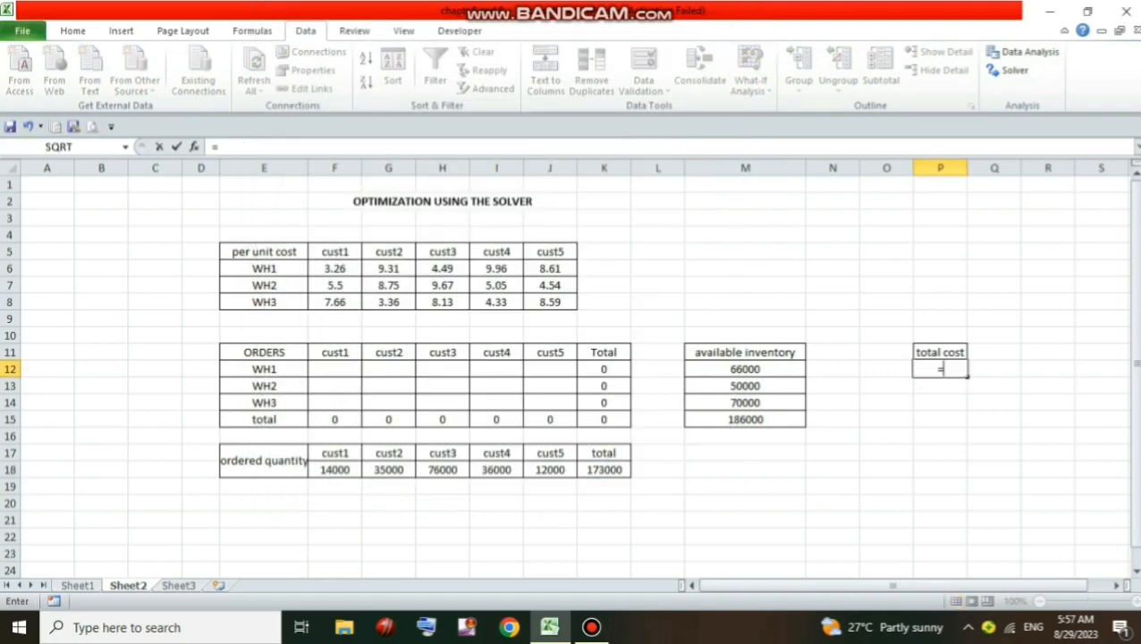
{"action": "type", "text": "SU"}
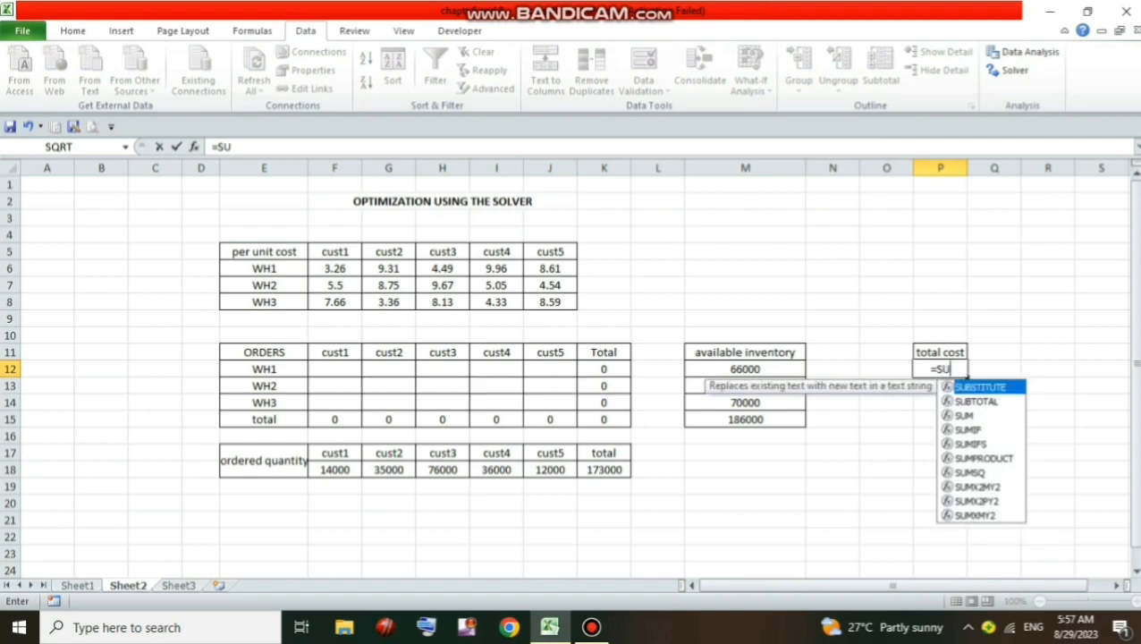
{"action": "type", "text": "MPRO"}
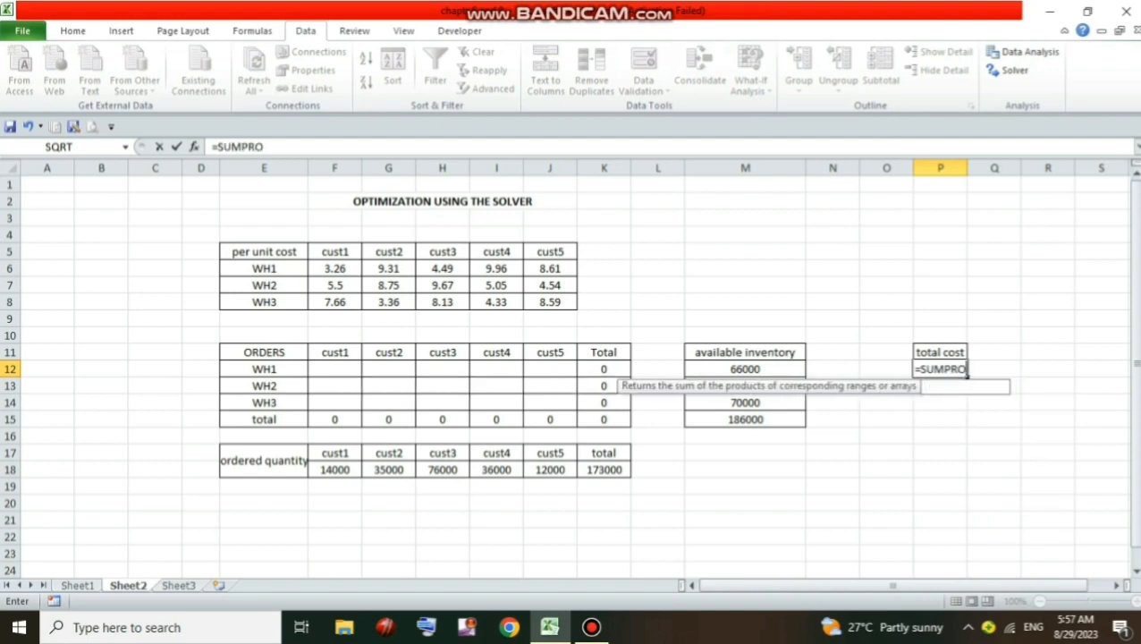
{"action": "type", "text": "DUCT("}
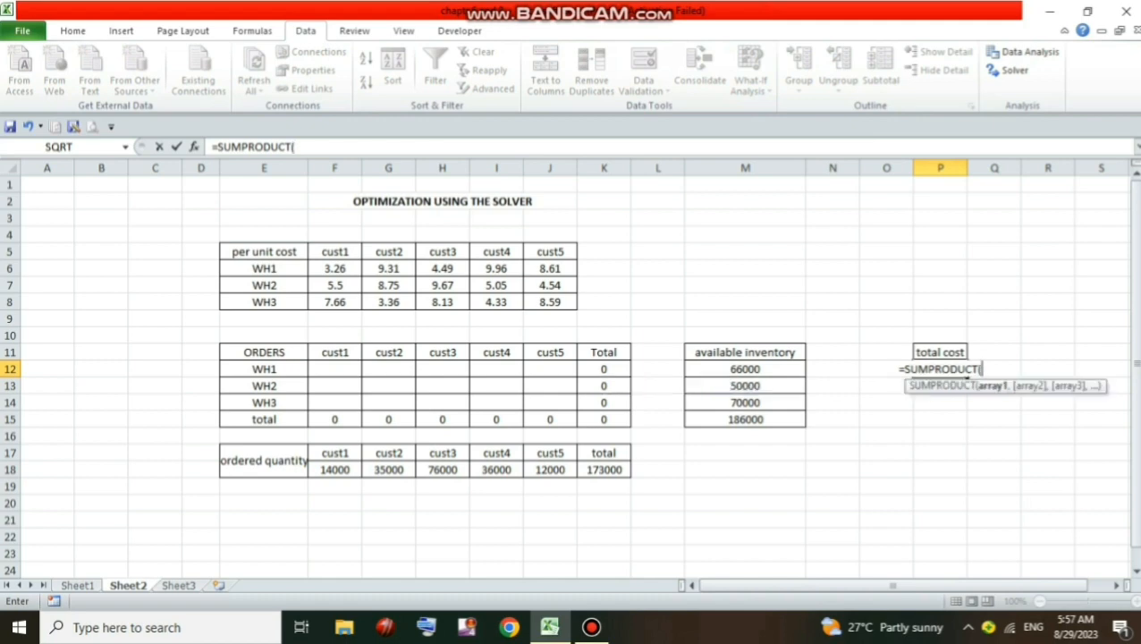
{"action": "left_click_drag", "start_coordinate": [335, 268], "coordinate": [550, 302]}
{"action": "type", "text": ","}
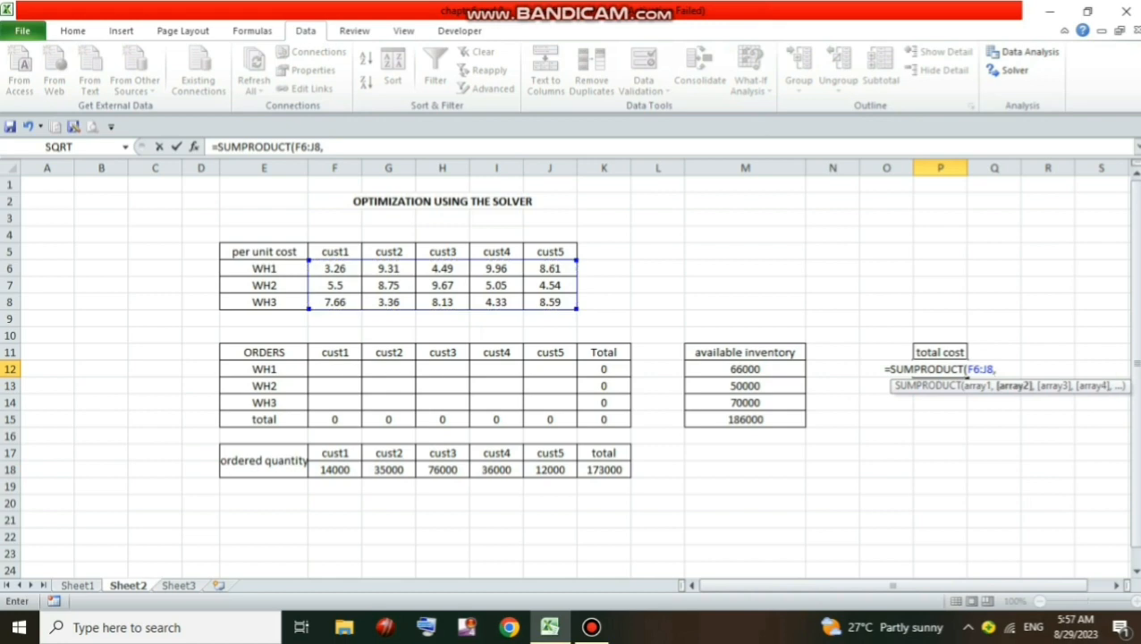
{"action": "left_click_drag", "start_coordinate": [335, 369], "coordinate": [555, 404]}
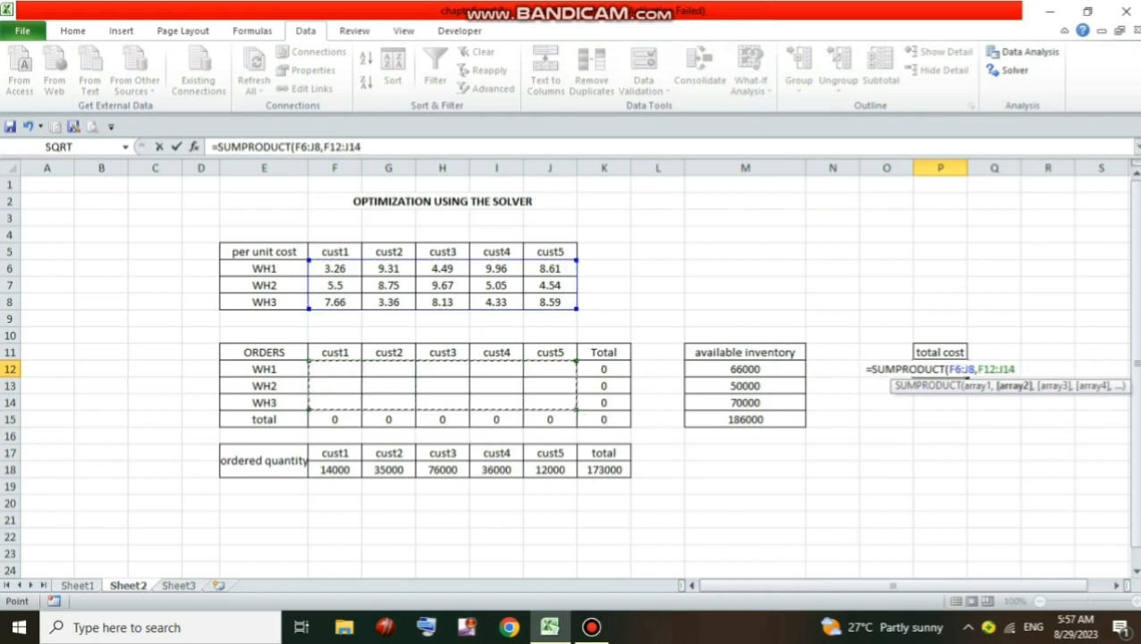
{"action": "type", "text": ")"}
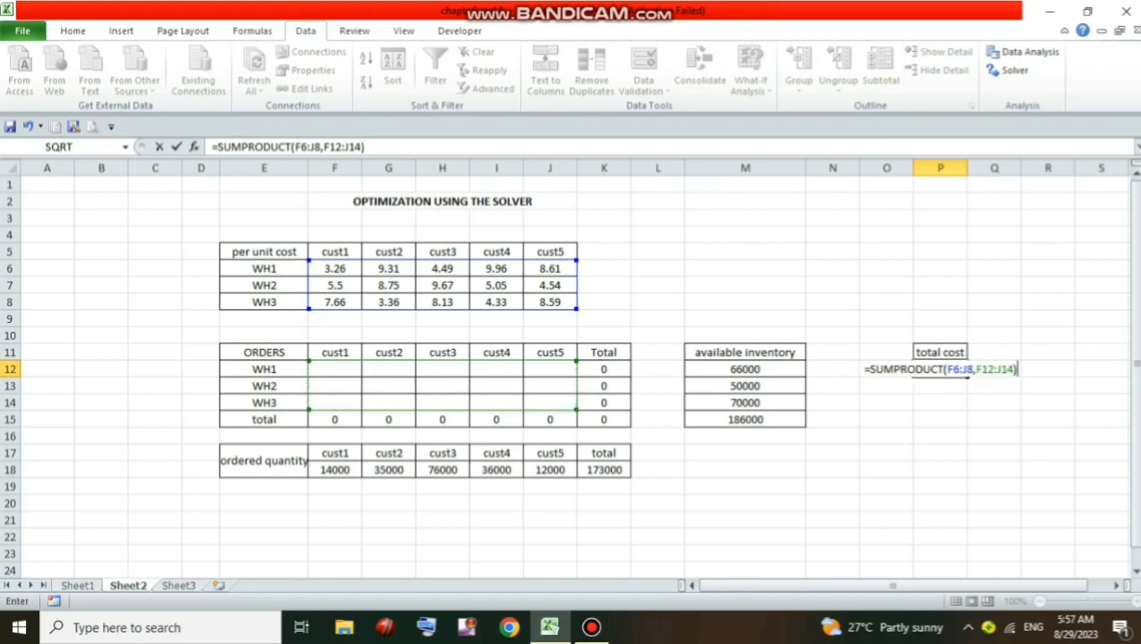
{"action": "key", "text": "Return"}
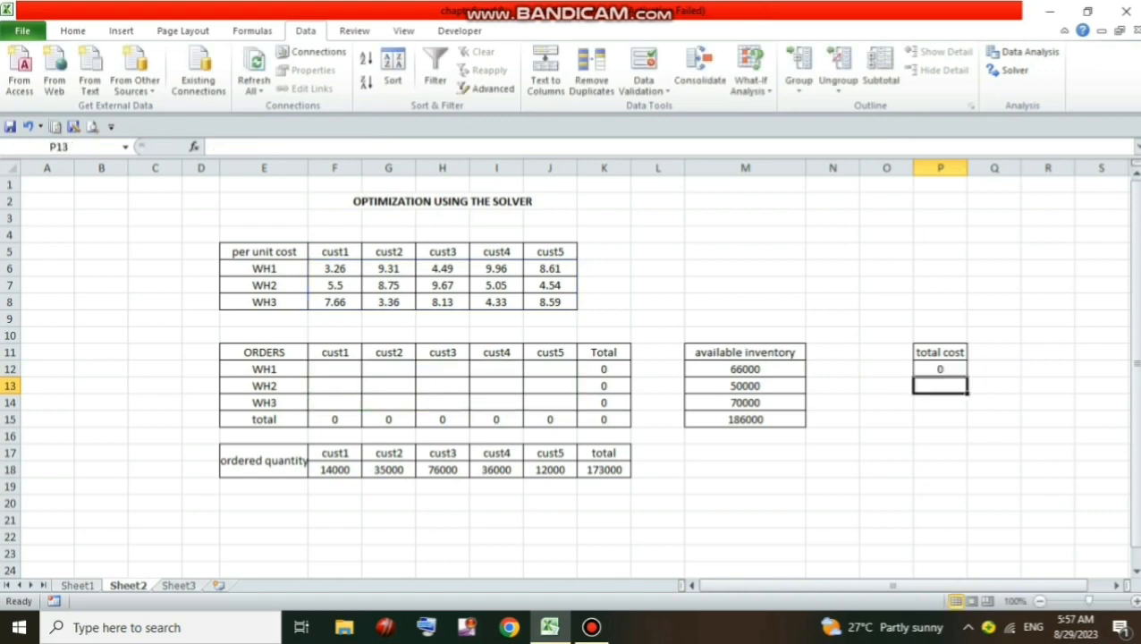
{"action": "left_click", "coordinate": [940, 370]}
Test the total cost formula with trial orders of 5 for WH2–cust3 and 3 for WH2–cust1.
{"action": "left_click", "coordinate": [443, 387]}
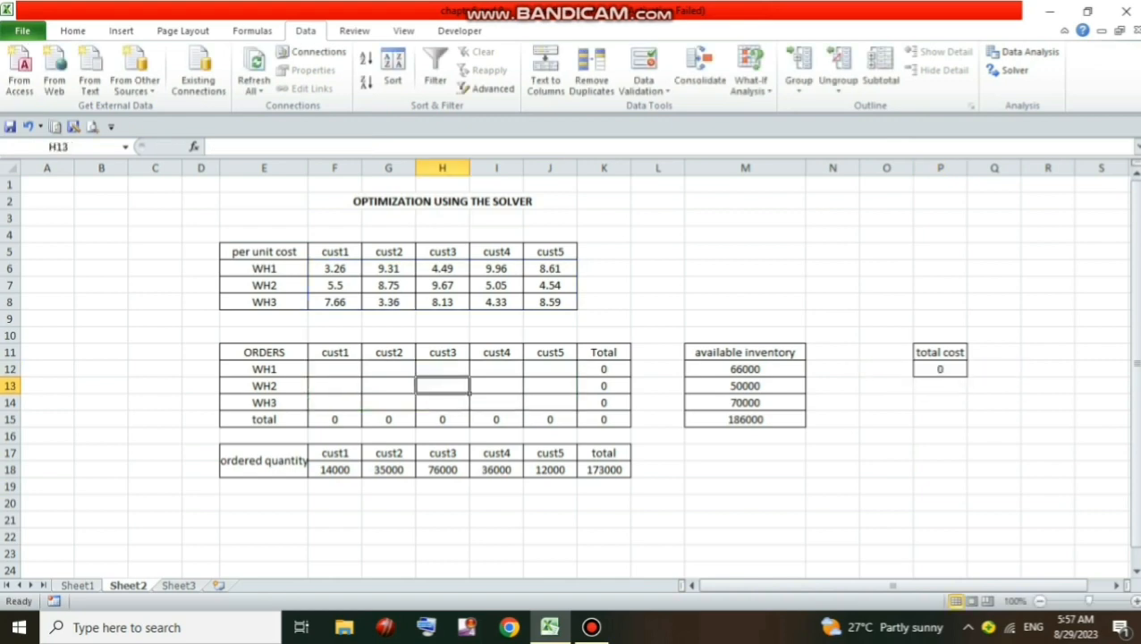
{"action": "type", "text": "5"}
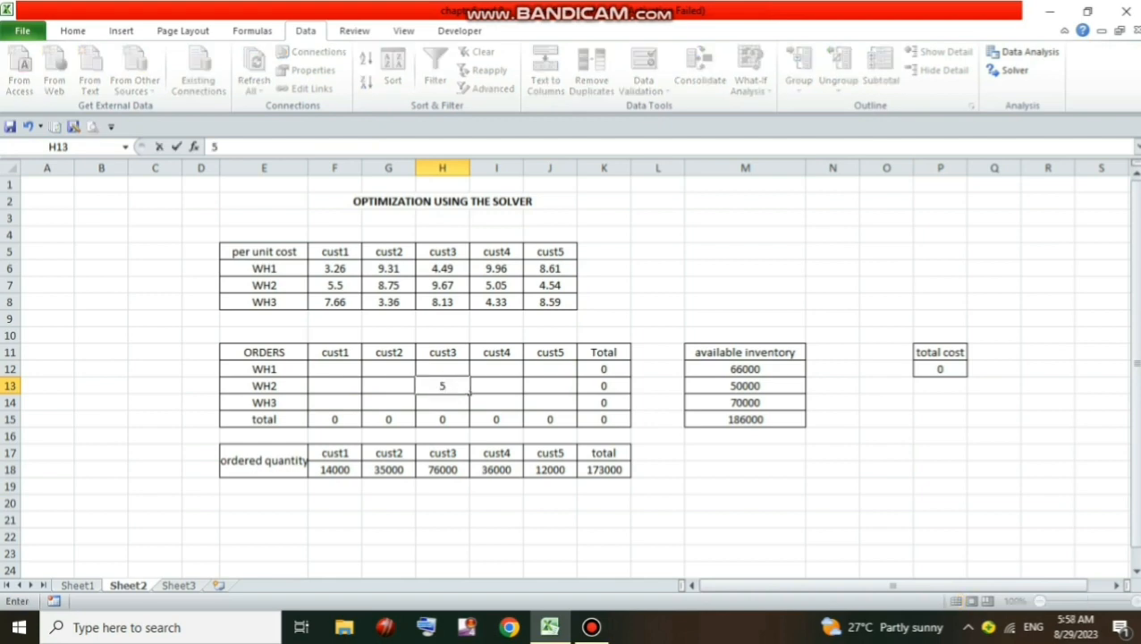
{"action": "left_click", "coordinate": [940, 470]}
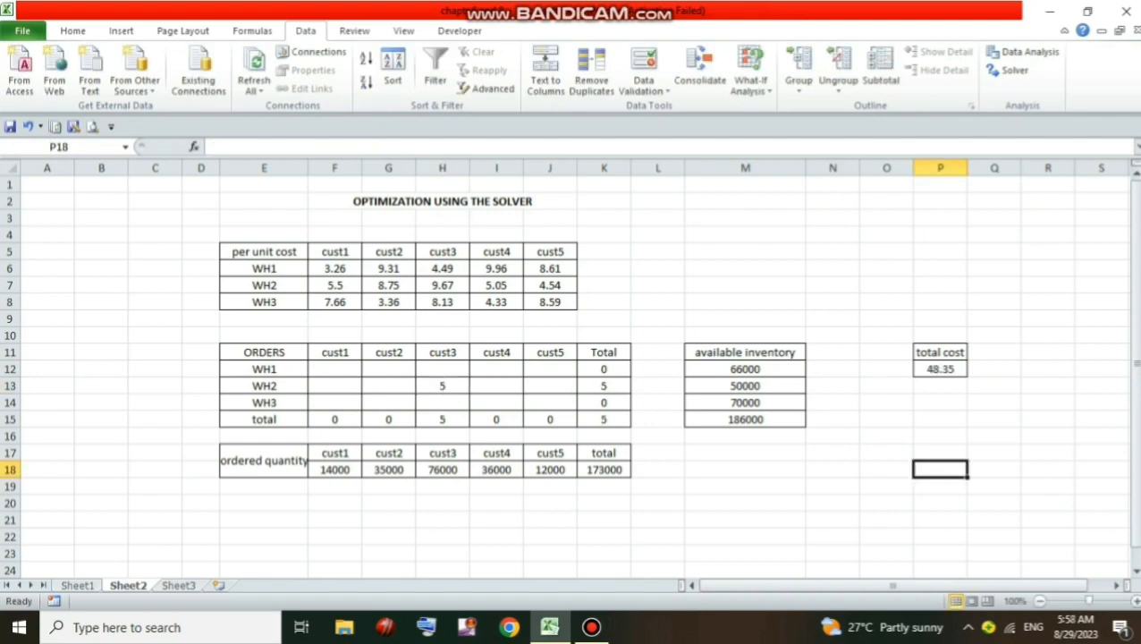
{"action": "left_click", "coordinate": [335, 387]}
{"action": "type", "text": "3"}
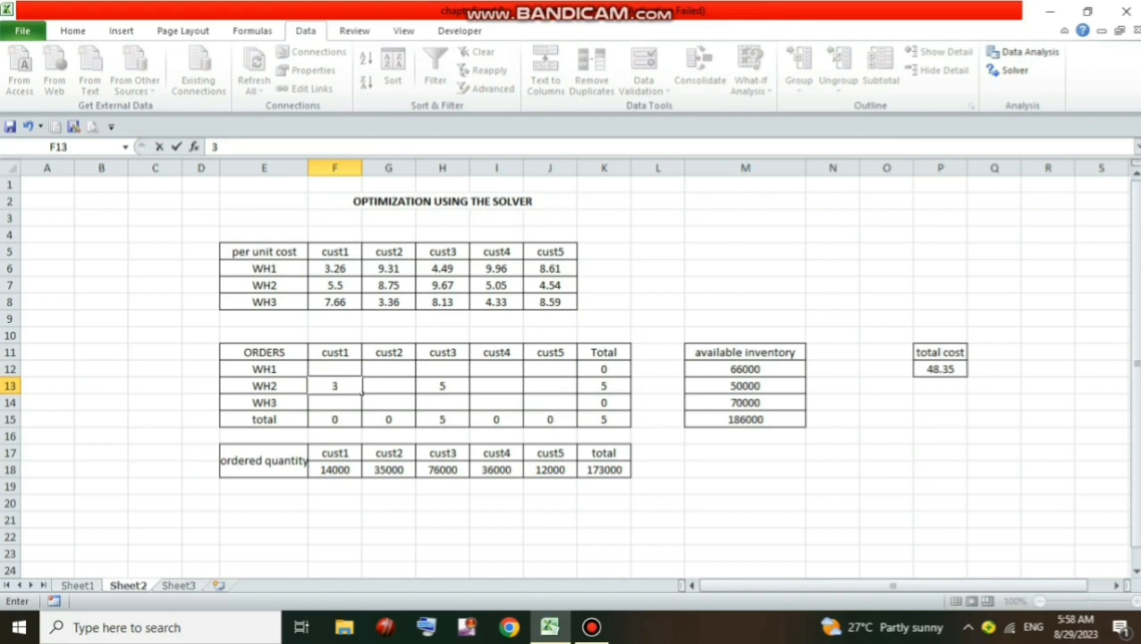
{"action": "left_click", "coordinate": [886, 453]}
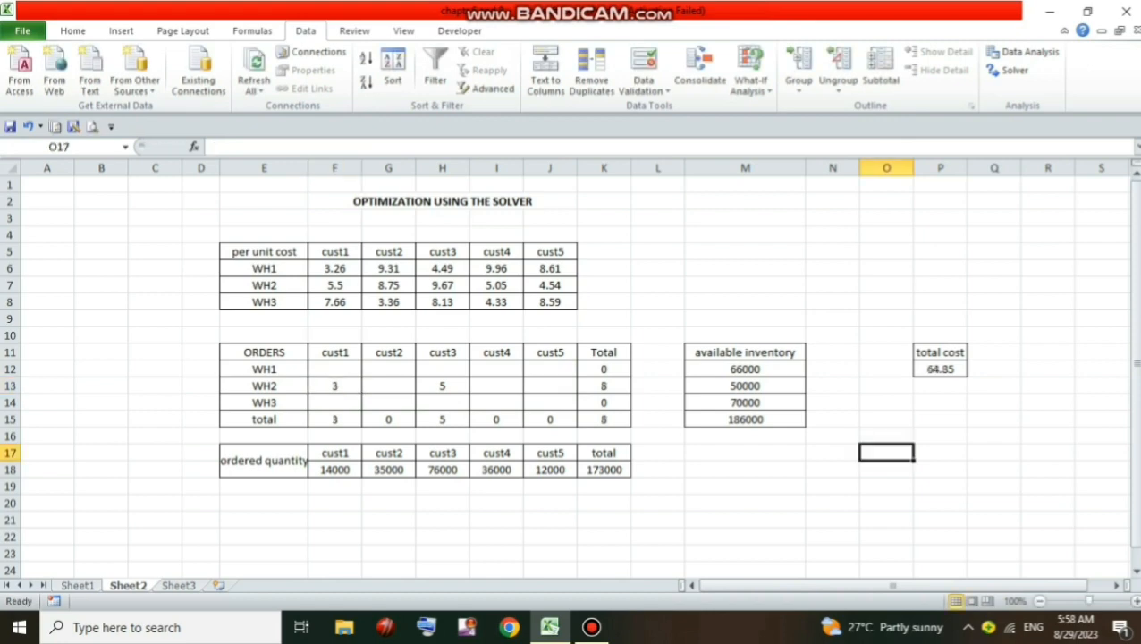
Clear the trial order quantities from cells F13:H14.
{"action": "left_click_drag", "start_coordinate": [335, 386], "coordinate": [442, 402]}
{"action": "key", "text": "Delete"}
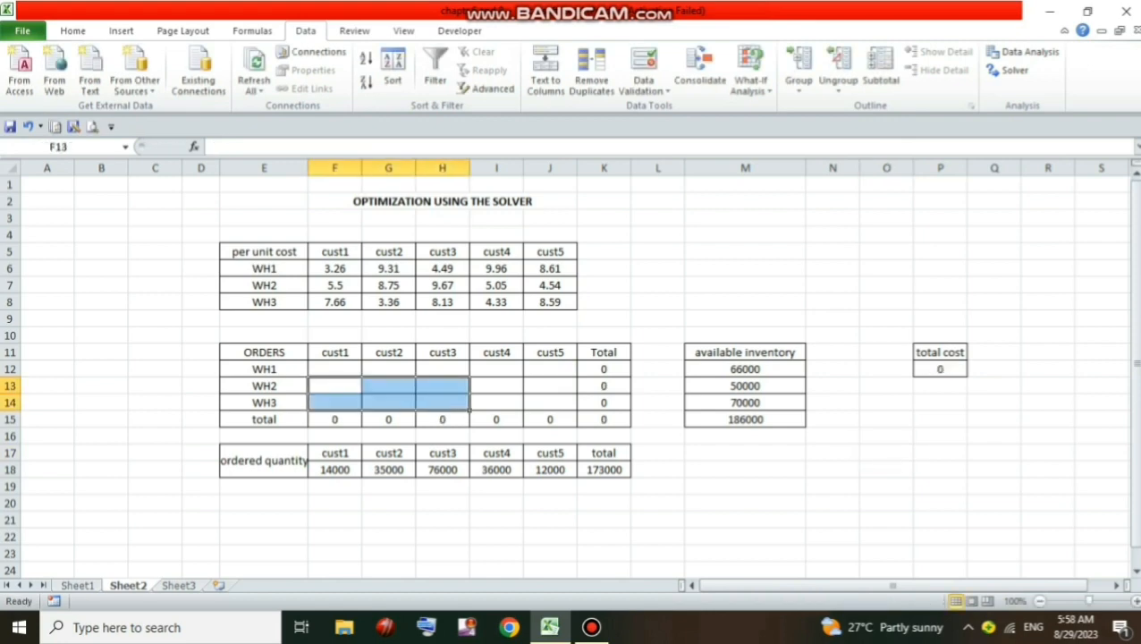
{"action": "left_click", "coordinate": [833, 453]}
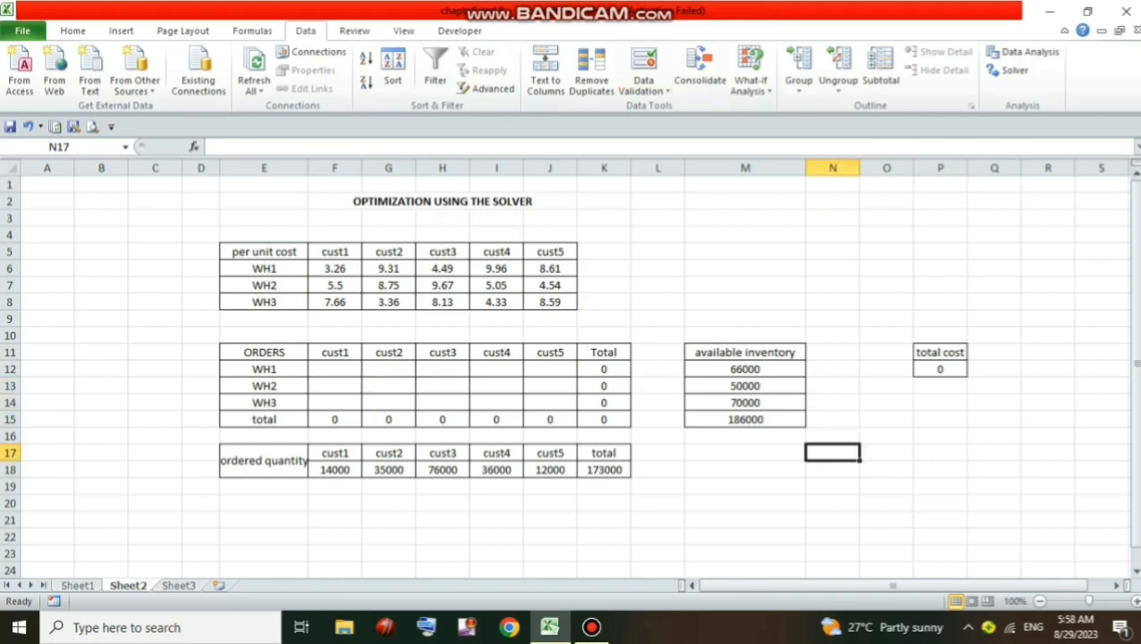
Set Solver to minimize the total cost in P12 by changing the order cells F12:J14.
{"action": "left_click", "coordinate": [1009, 70]}
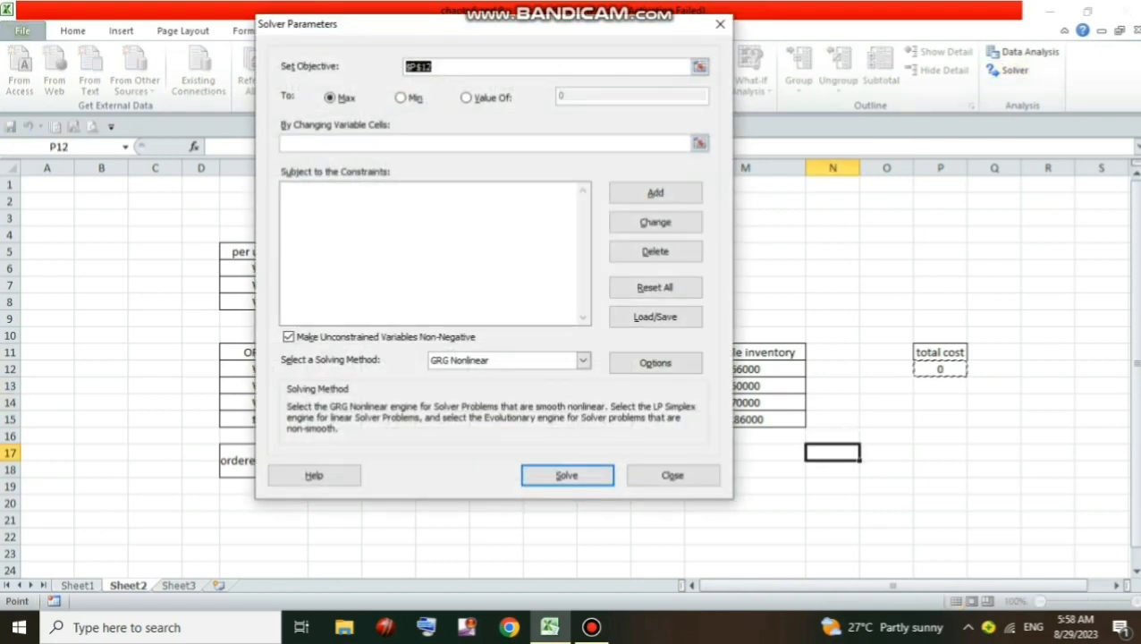
{"action": "left_click", "coordinate": [940, 369]}
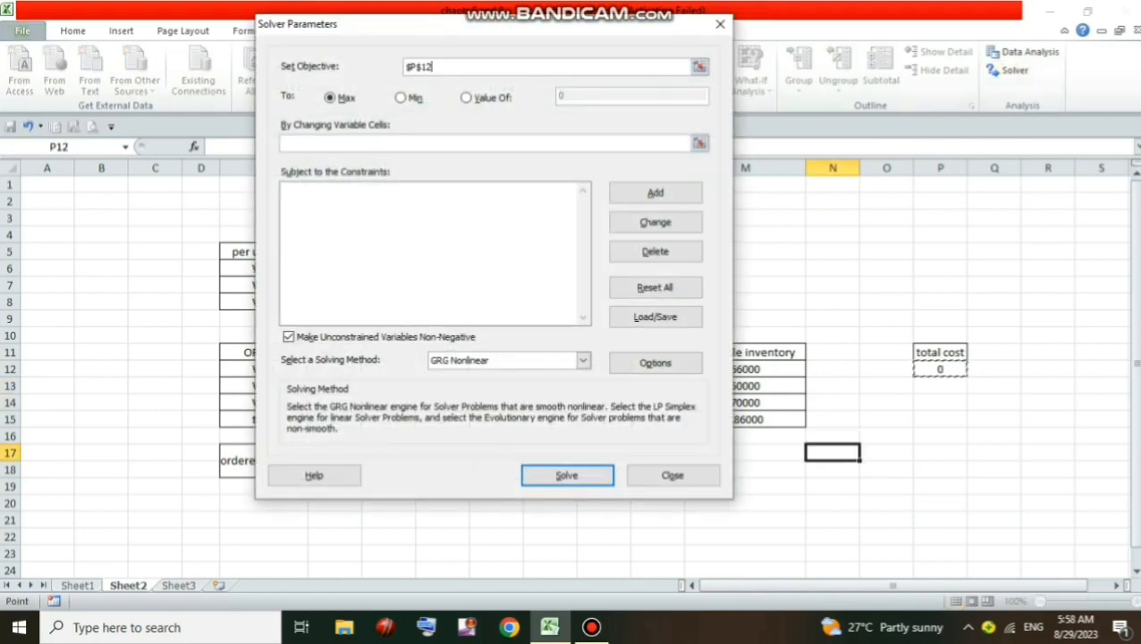
{"action": "left_click", "coordinate": [401, 98]}
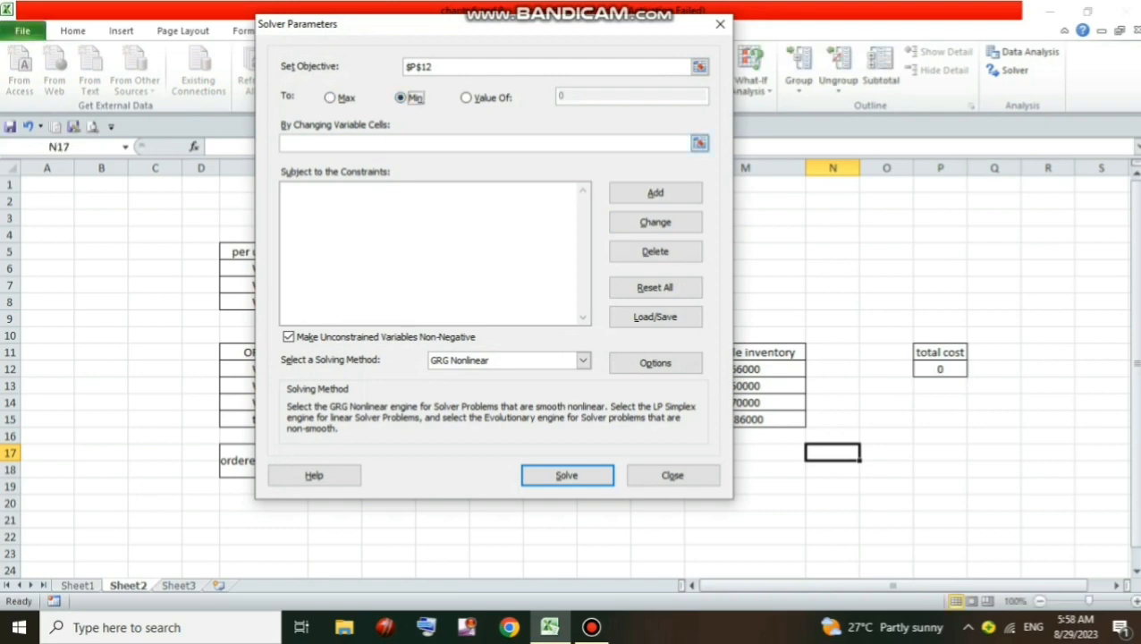
{"action": "left_click", "coordinate": [439, 143]}
{"action": "left_click", "coordinate": [700, 143]}
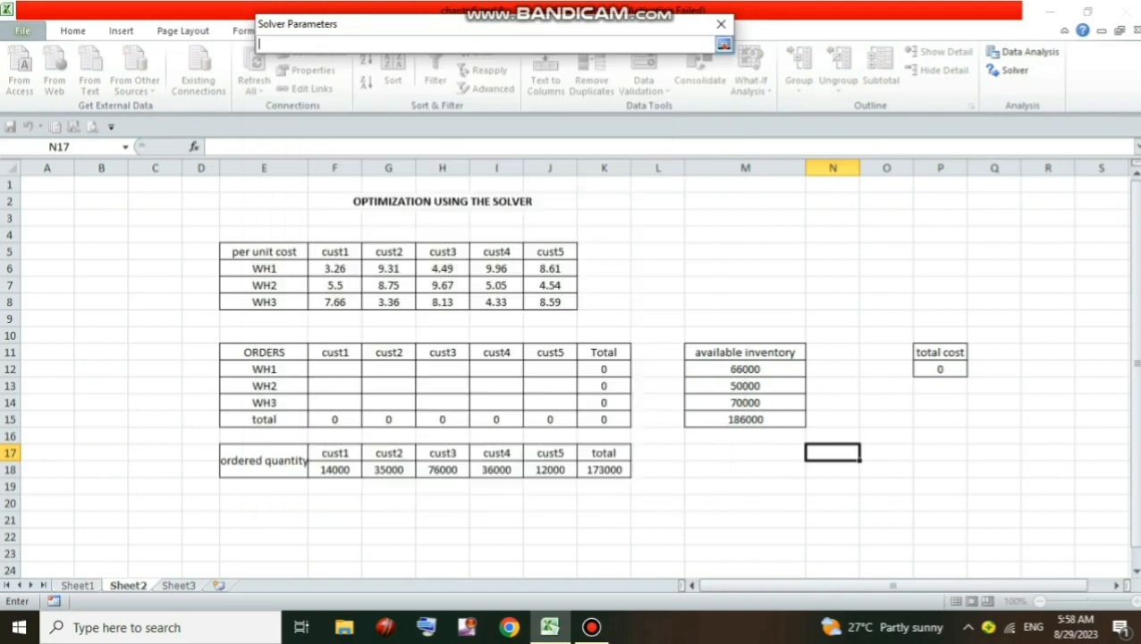
{"action": "left_click_drag", "start_coordinate": [333, 368], "coordinate": [572, 407]}
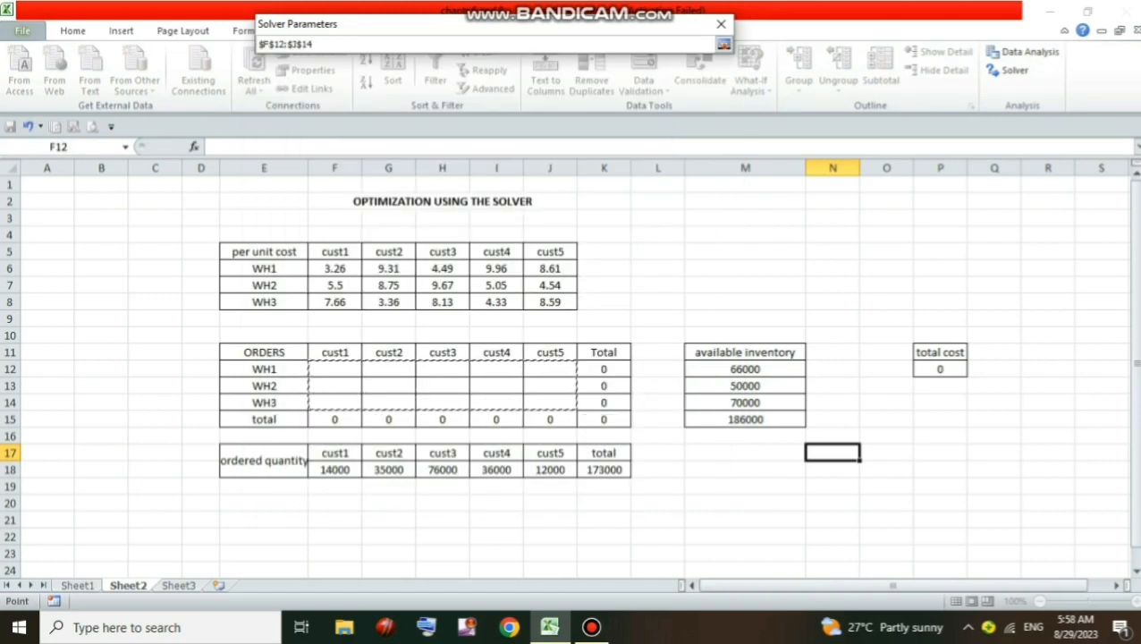
{"action": "left_click", "coordinate": [722, 44]}
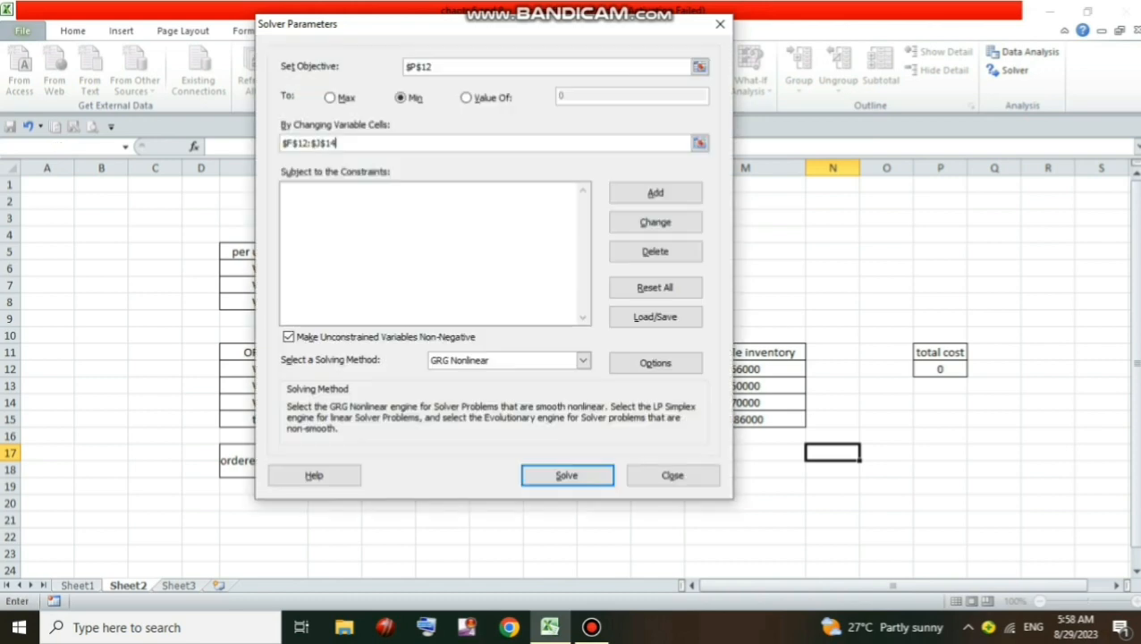
Add a Solver constraint that the customer totals F15:J15 = the ordered quantities F18:J18.
{"action": "left_click", "coordinate": [655, 192]}
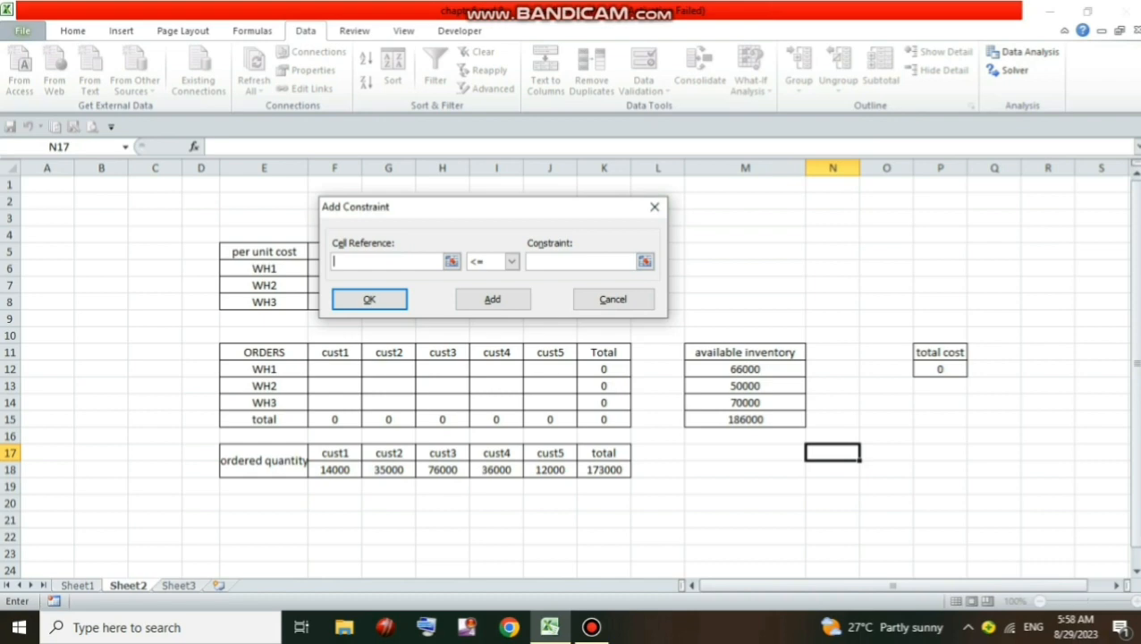
{"action": "left_click_drag", "start_coordinate": [334, 419], "coordinate": [572, 422]}
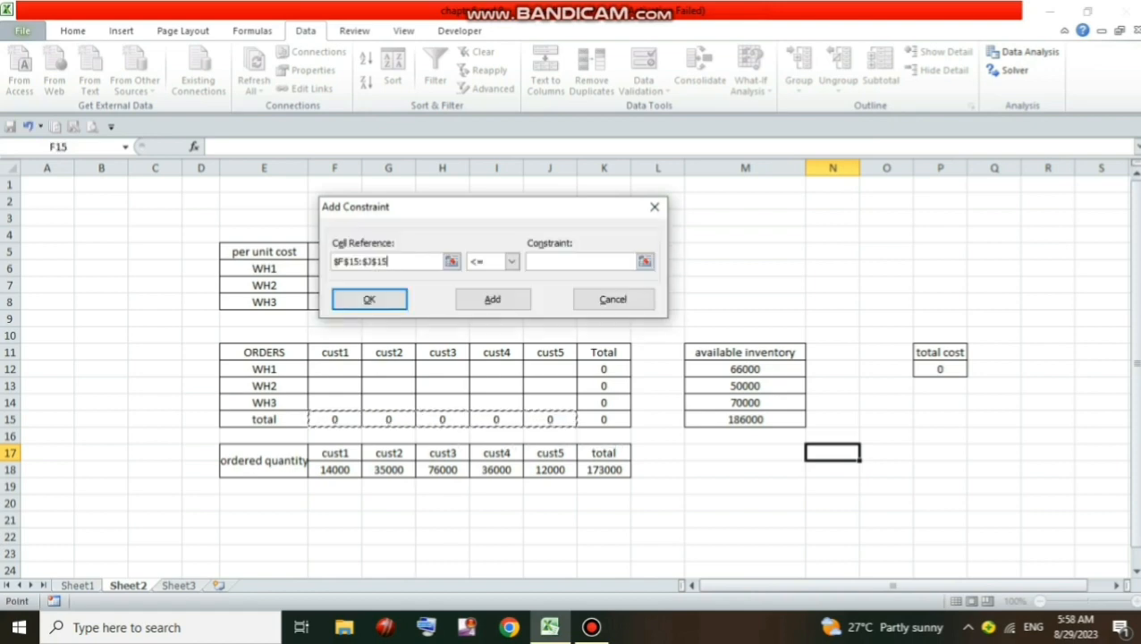
{"action": "left_click", "coordinate": [511, 261]}
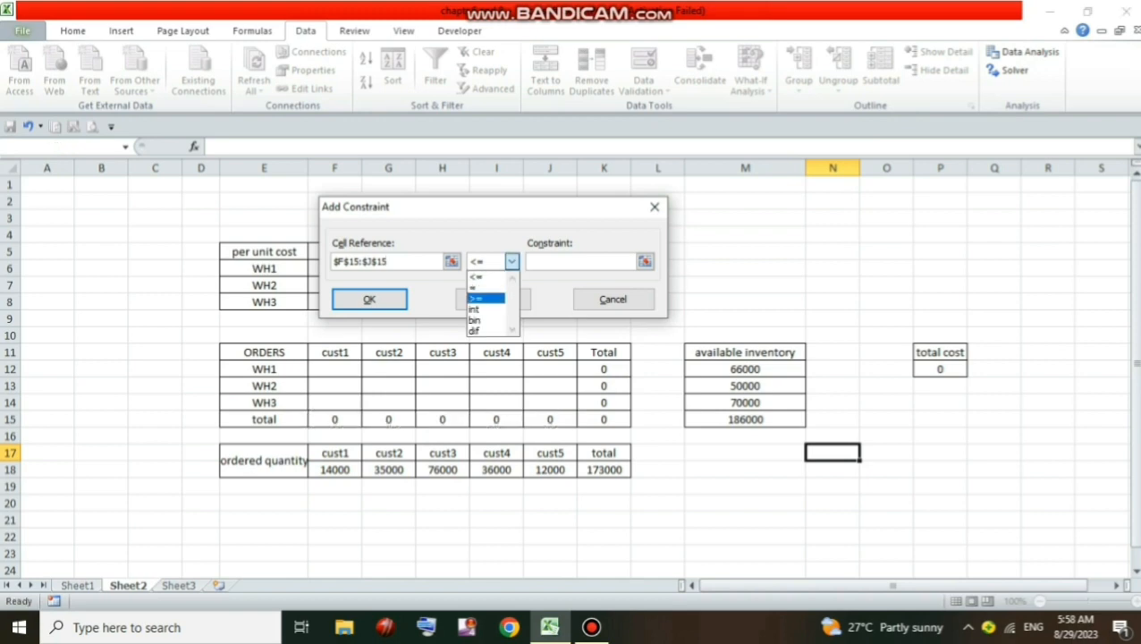
{"action": "left_click", "coordinate": [474, 288]}
{"action": "left_click_drag", "start_coordinate": [326, 470], "coordinate": [550, 473]}
{"action": "left_click", "coordinate": [493, 299]}
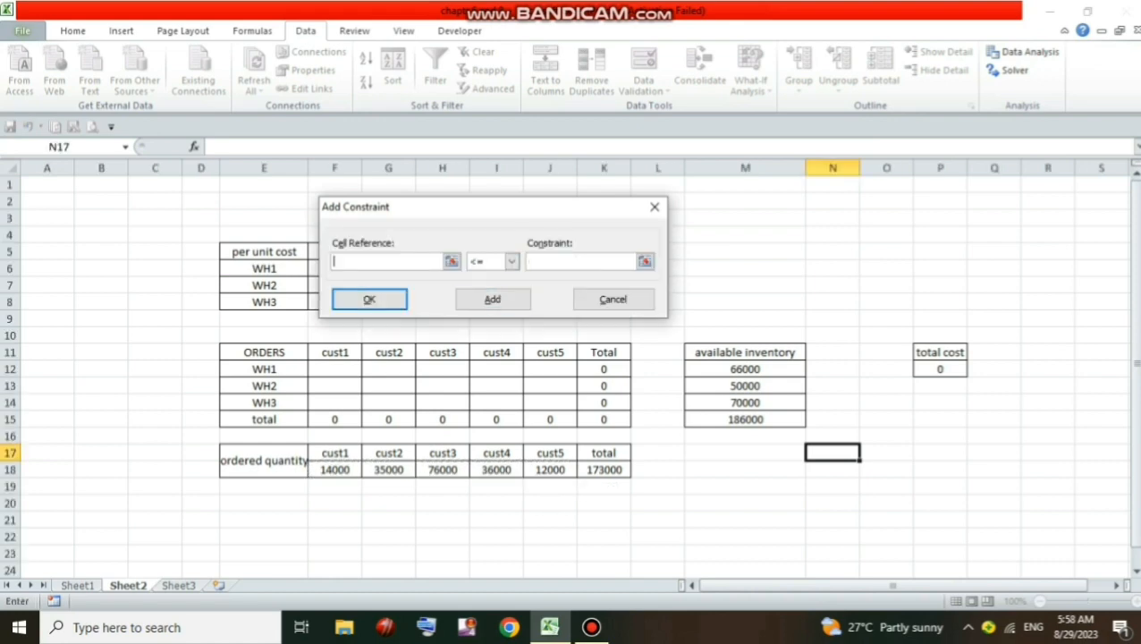
Add a Solver constraint that the warehouse totals K12:K14 are <= the available inventory M12:M14.
{"action": "left_click_drag", "start_coordinate": [603, 369], "coordinate": [617, 404]}
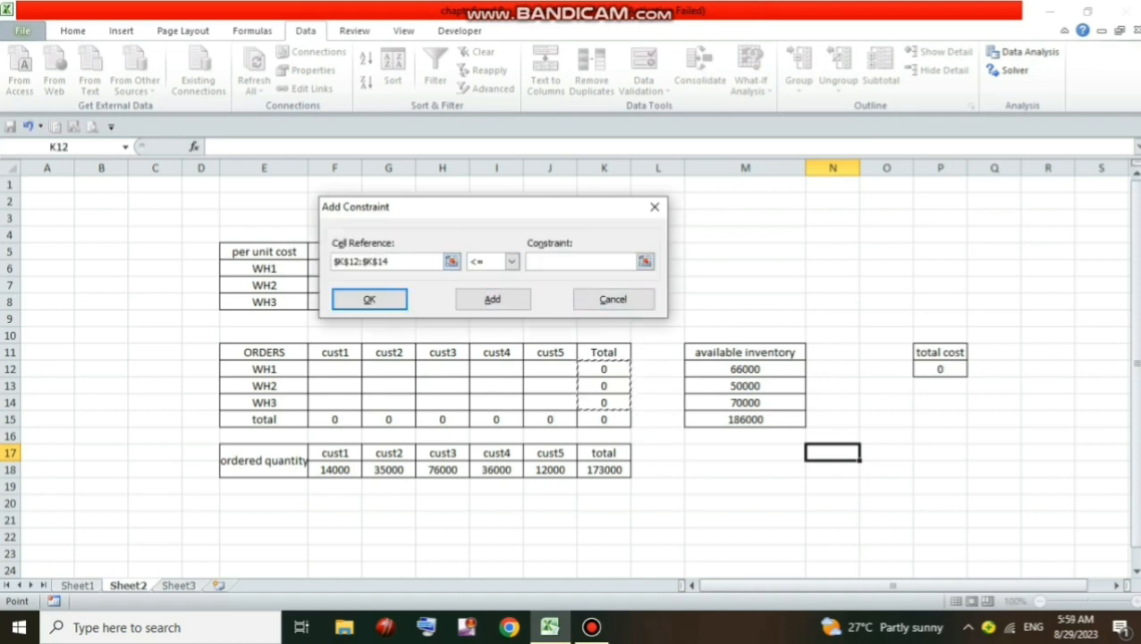
{"action": "left_click", "coordinate": [601, 261]}
{"action": "left_click_drag", "start_coordinate": [745, 369], "coordinate": [769, 404]}
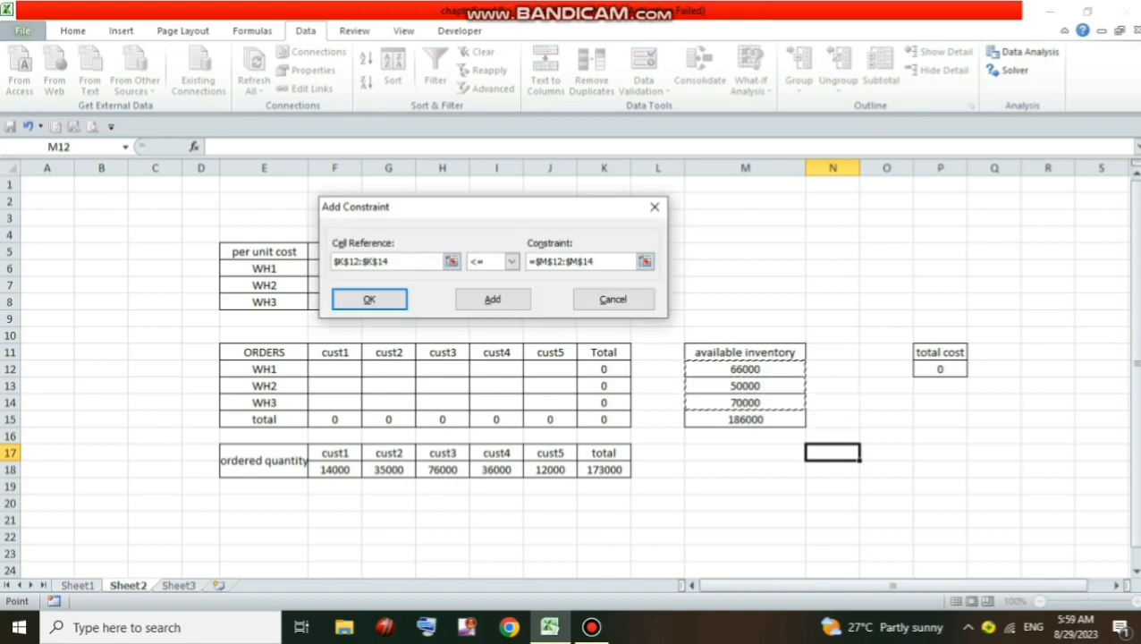
{"action": "left_click", "coordinate": [493, 299]}
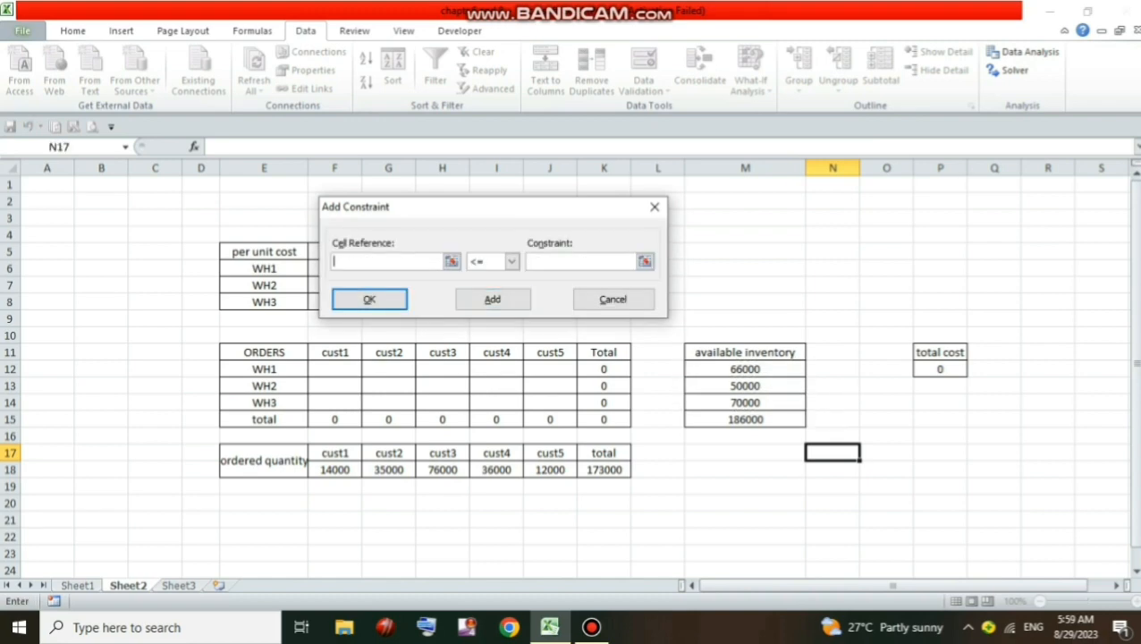
Add a final Solver constraint requiring the order cells F12:J14 to be integers.
{"action": "left_click_drag", "start_coordinate": [335, 368], "coordinate": [572, 405]}
{"action": "left_click", "coordinate": [511, 261]}
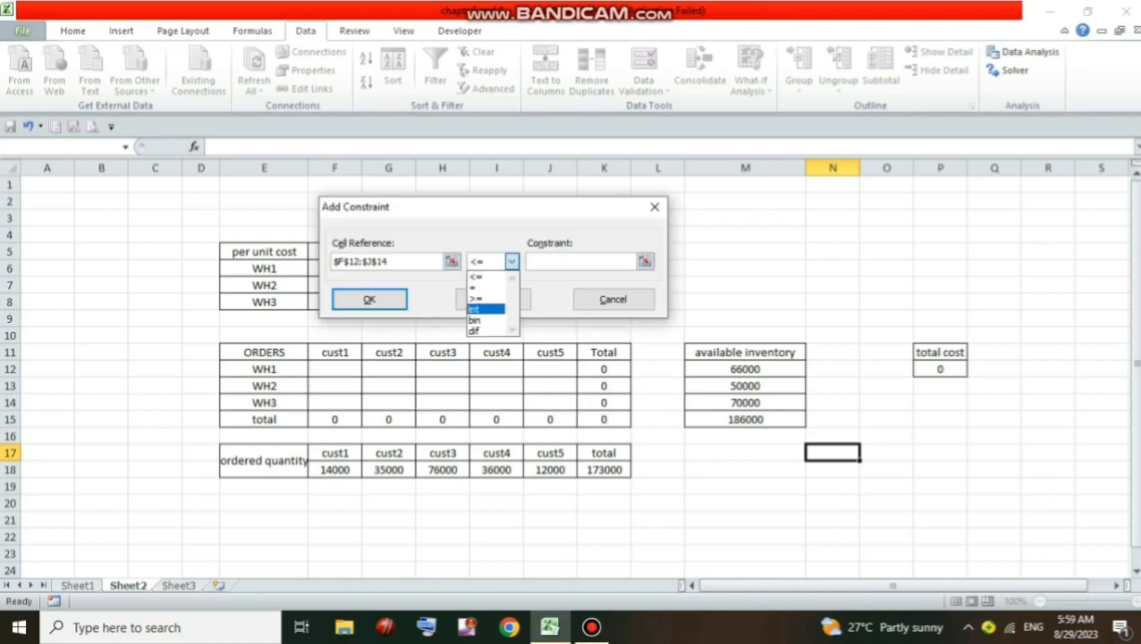
{"action": "left_click", "coordinate": [476, 309]}
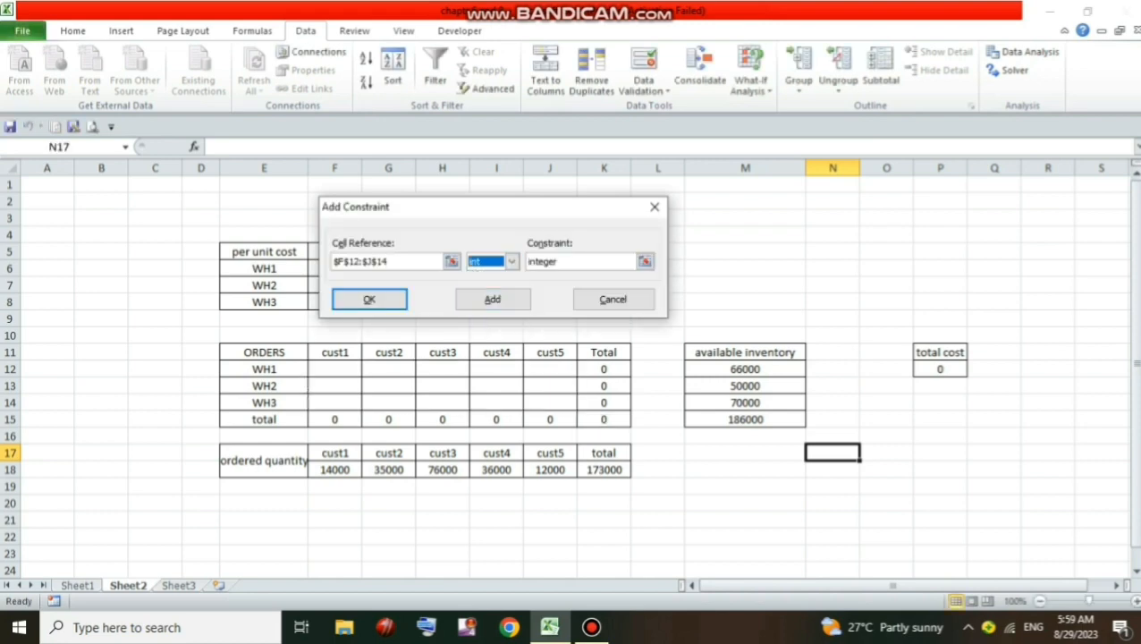
{"action": "left_click", "coordinate": [370, 300]}
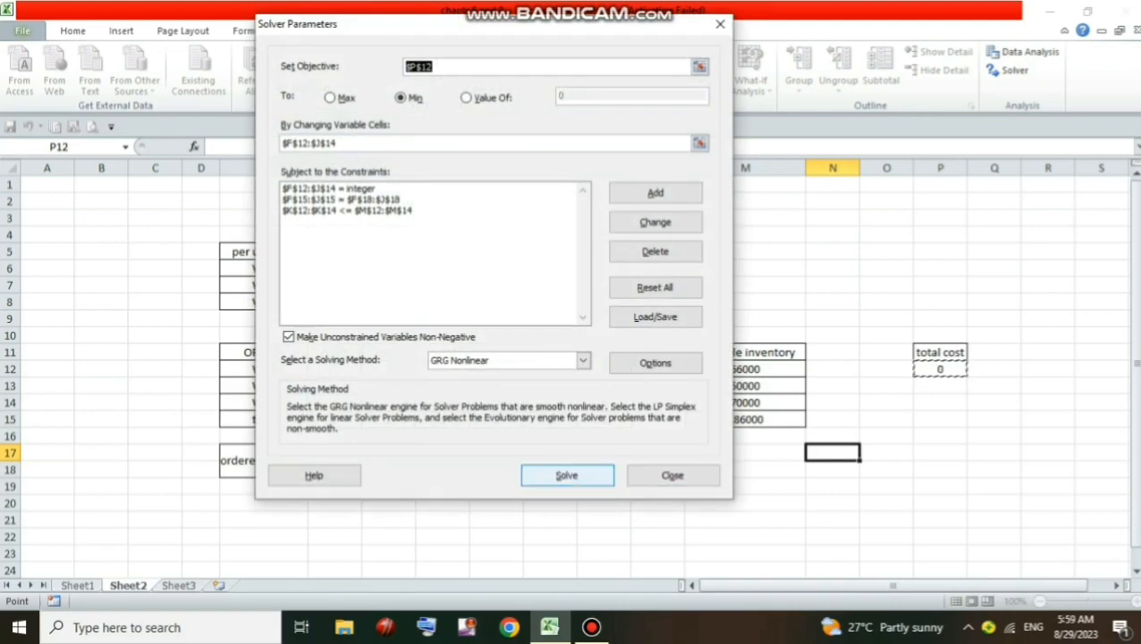
Solve the model with the GRG Nonlinear method and keep the Solver solution.
{"action": "left_click", "coordinate": [673, 475]}
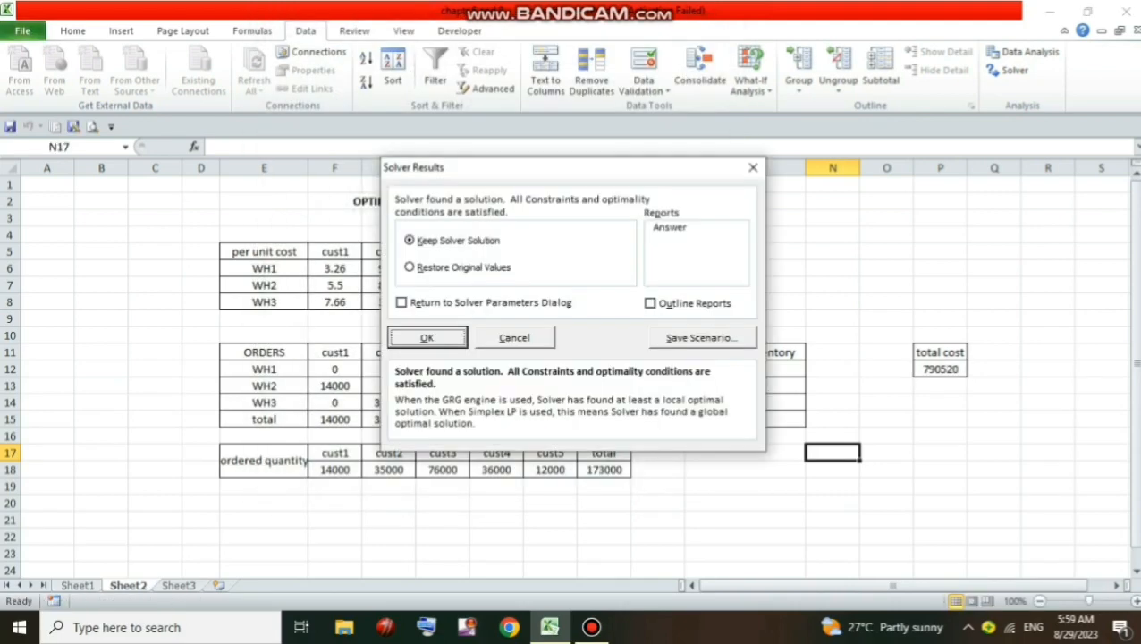
{"action": "key", "text": "Return"}
{"action": "left_click", "coordinate": [603, 519]}
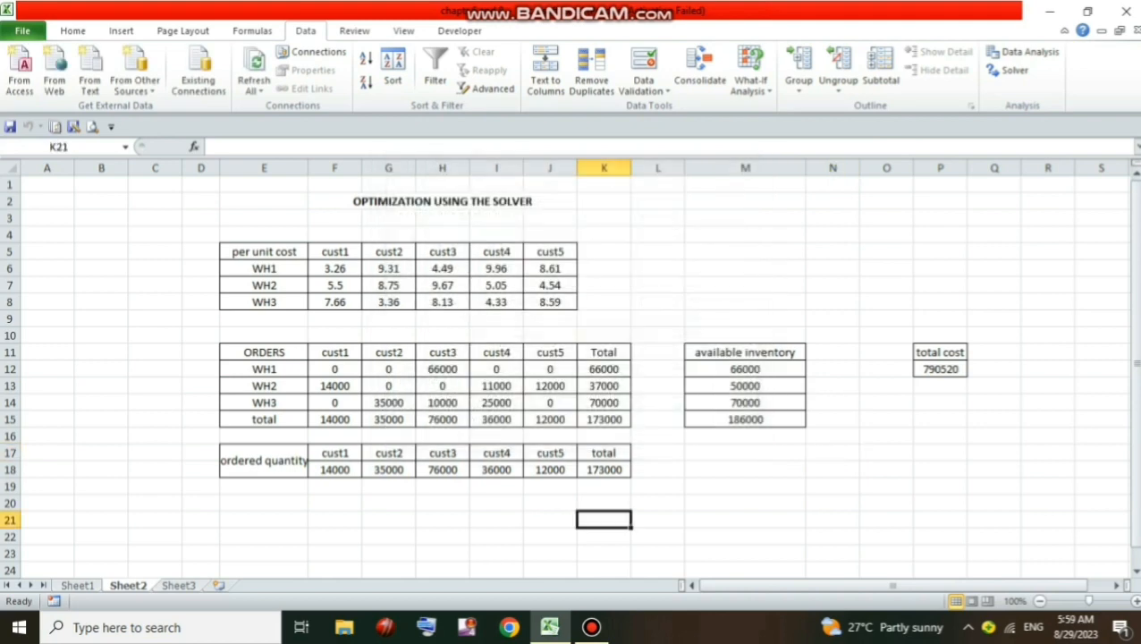
Examine the optimized total cost, compare customer totals with the ordered quantities, and check warehouse totals against available inventory.
{"action": "left_click", "coordinate": [940, 369]}
{"action": "left_click", "coordinate": [940, 436]}
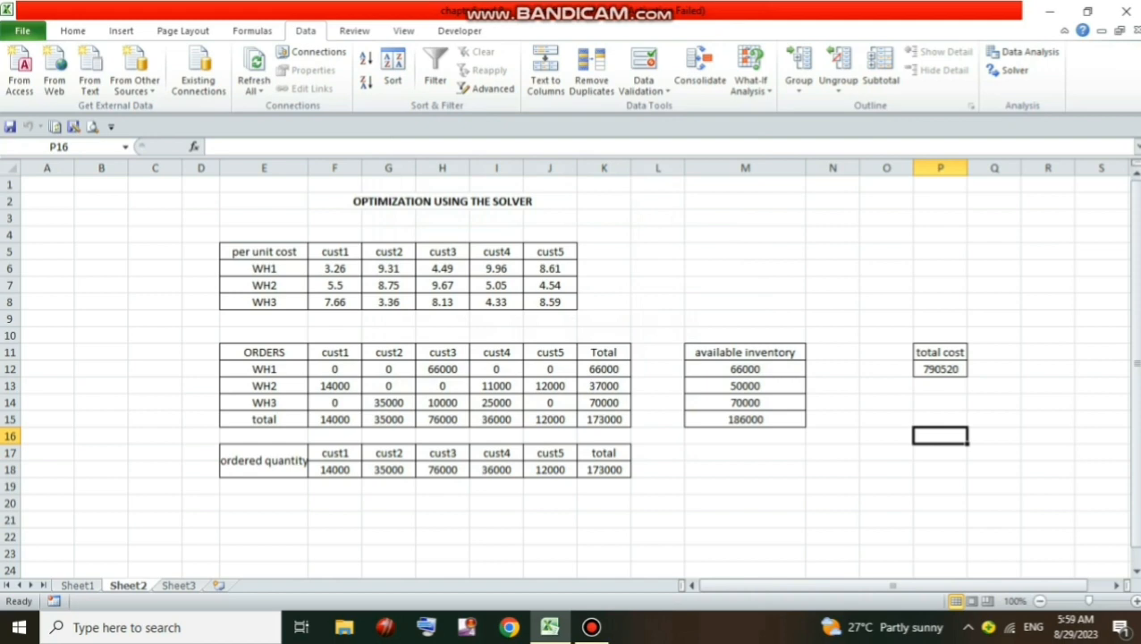
{"action": "left_click", "coordinate": [745, 453]}
{"action": "left_click", "coordinate": [334, 419]}
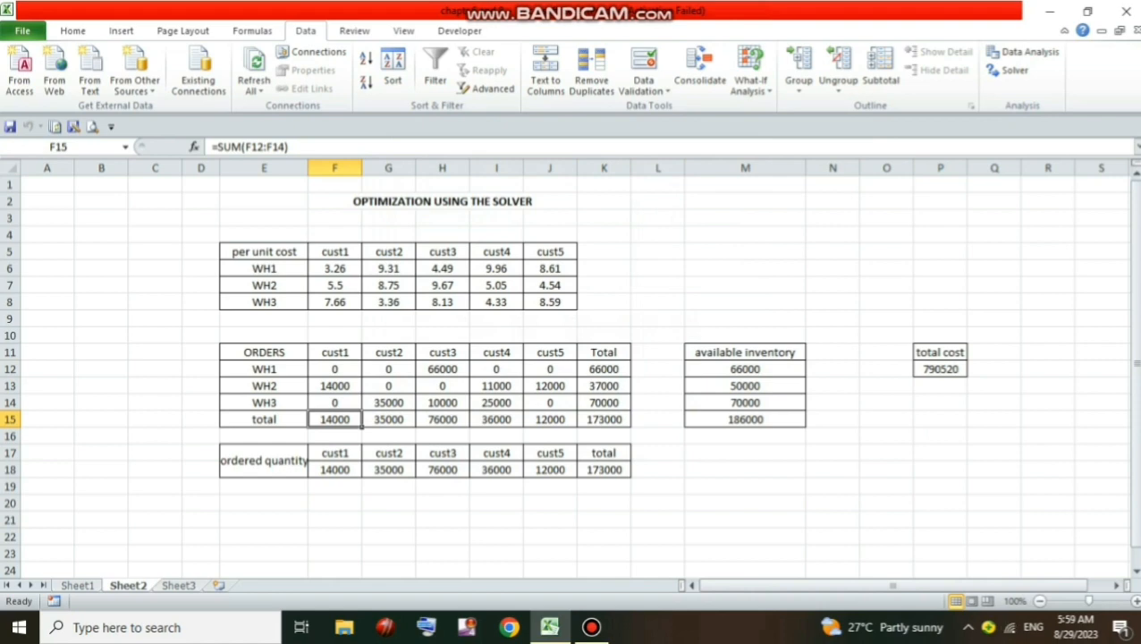
{"action": "left_click", "coordinate": [604, 370]}
{"action": "left_click", "coordinate": [604, 386]}
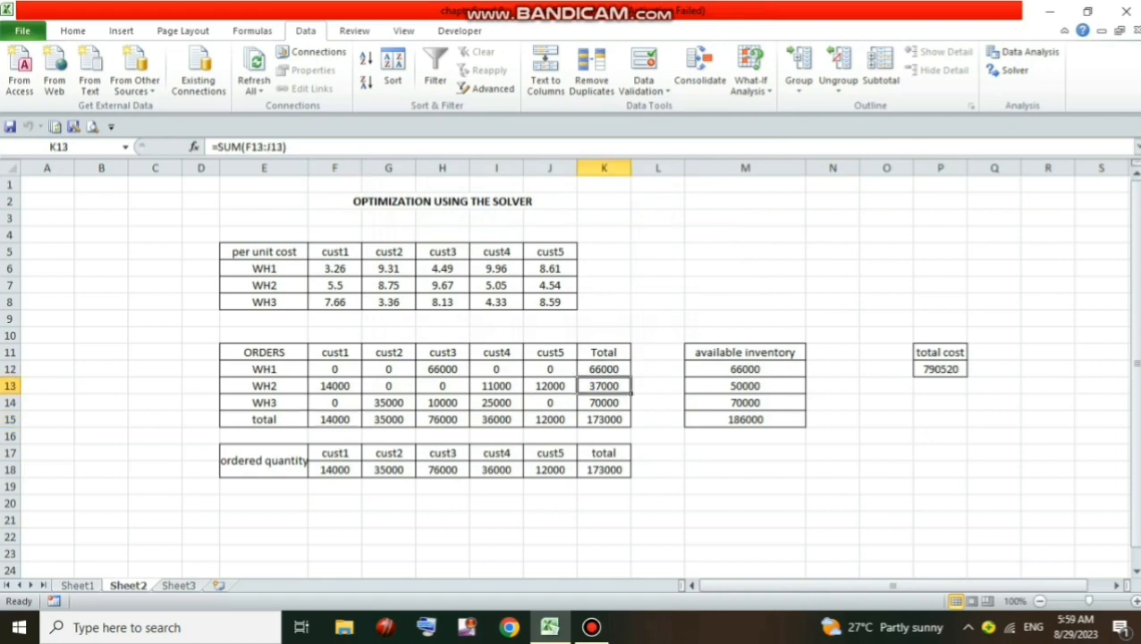